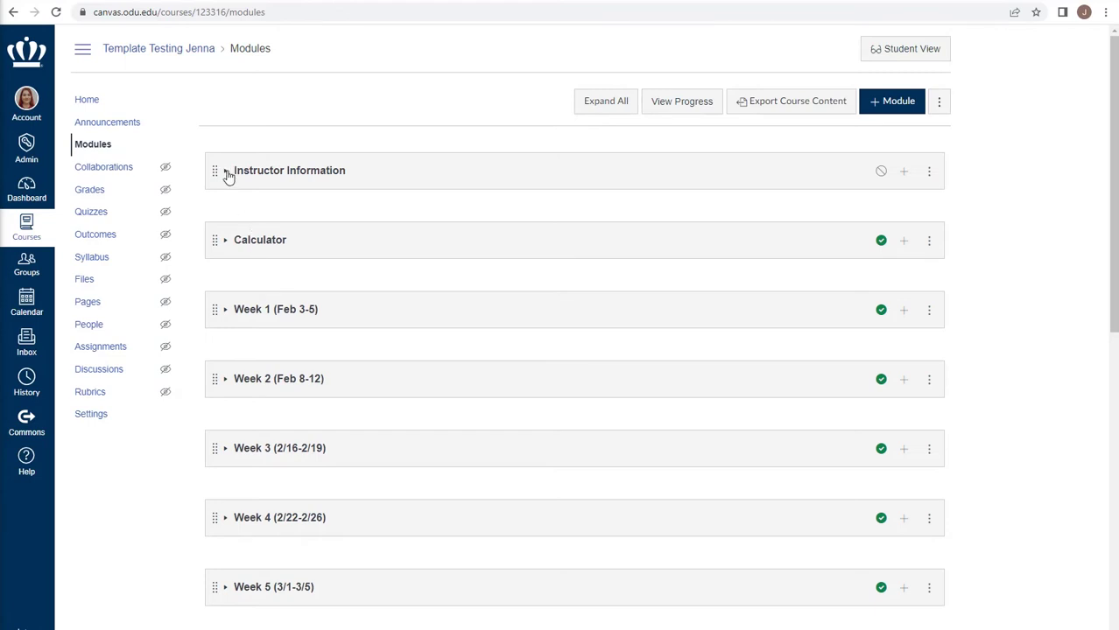
- Copy the Week 8 (3/22-3/26) module to the CLT Sandbox course with Copy To
scroll(220, 450, down, 2)
scroll(218, 491, down, 1)
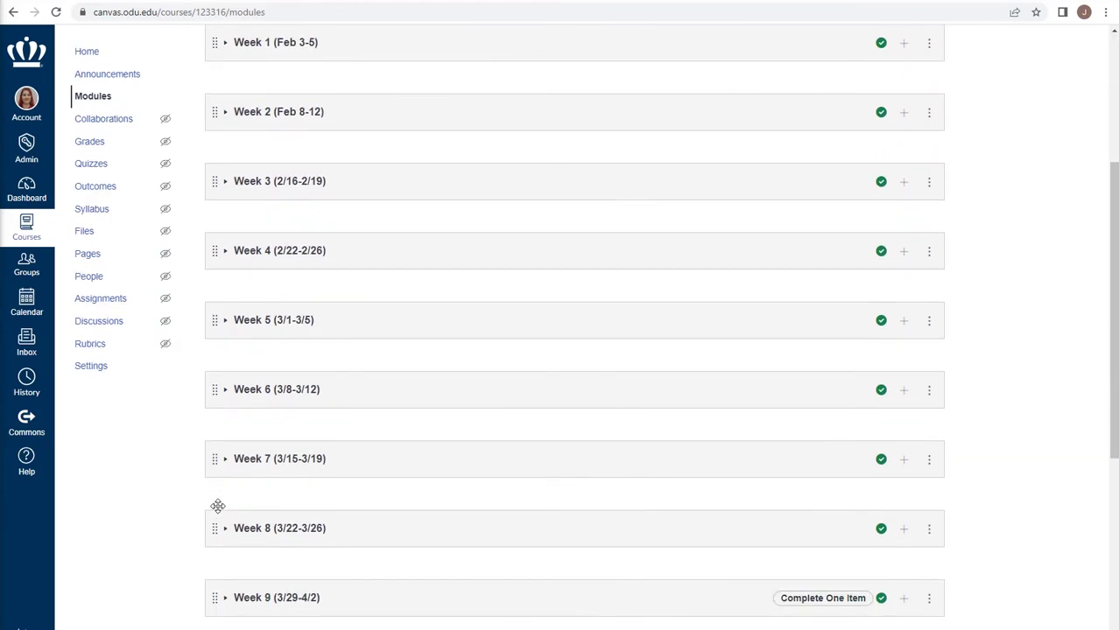
scroll(218, 508, down, 2)
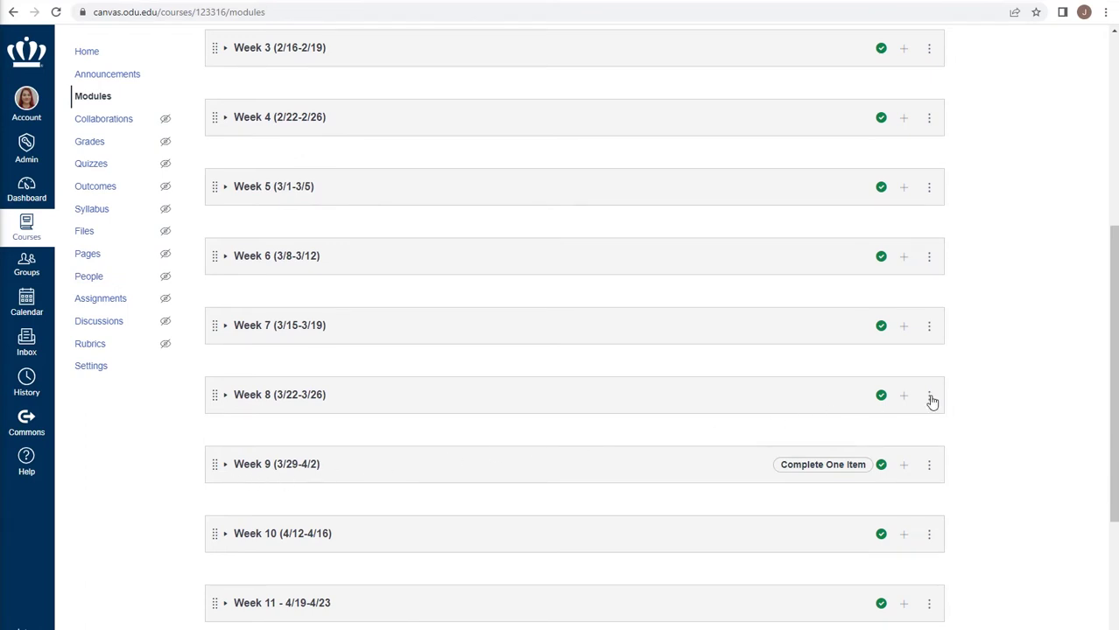
click(930, 398)
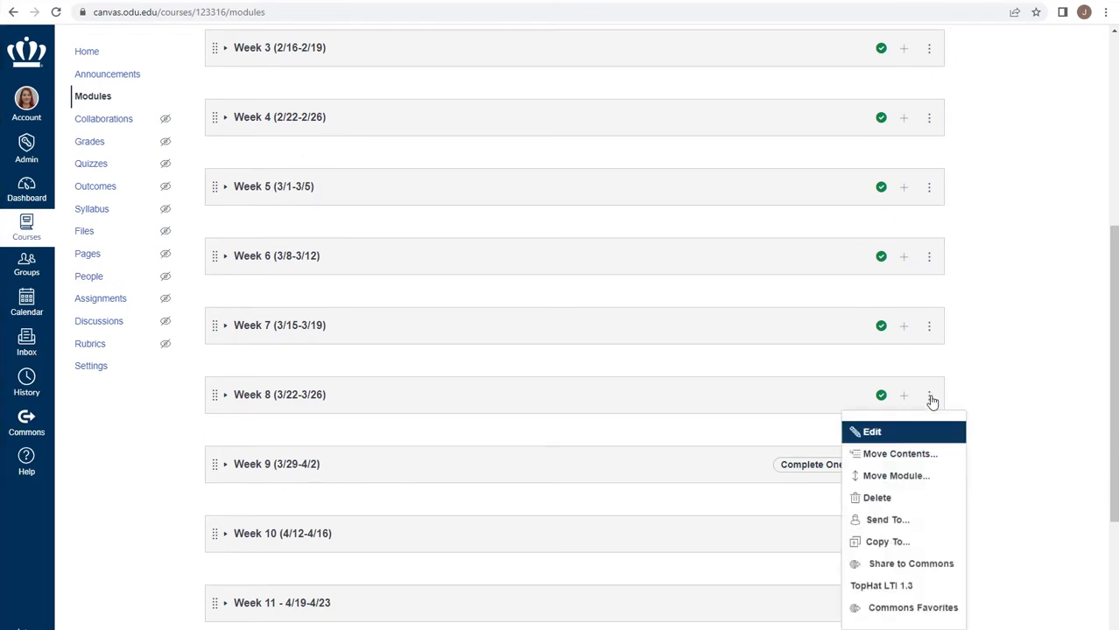
click(889, 542)
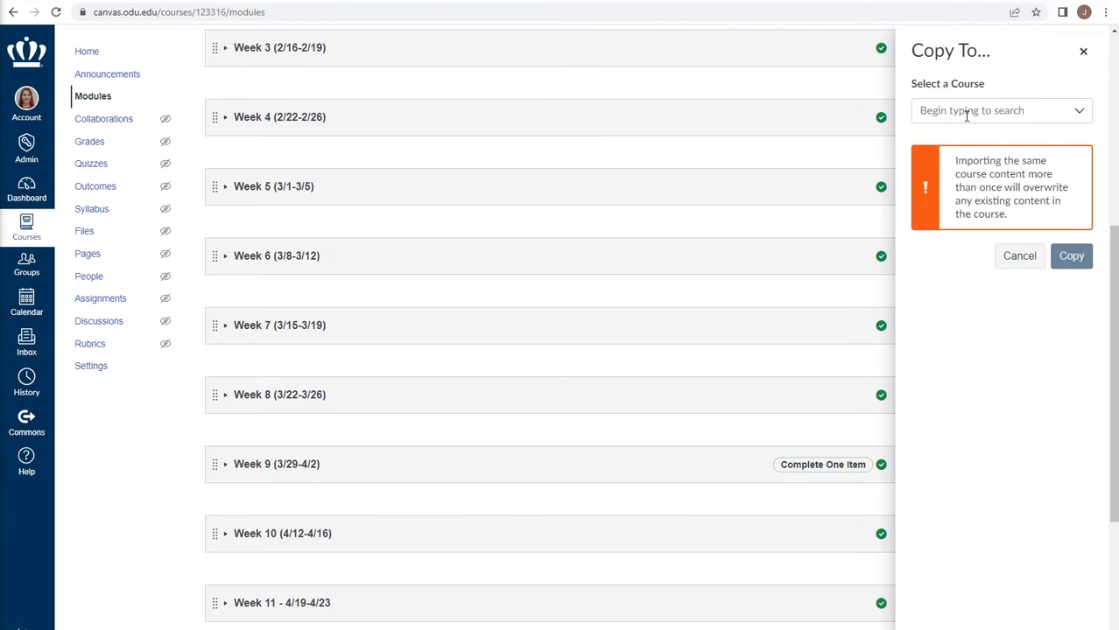
click(967, 116)
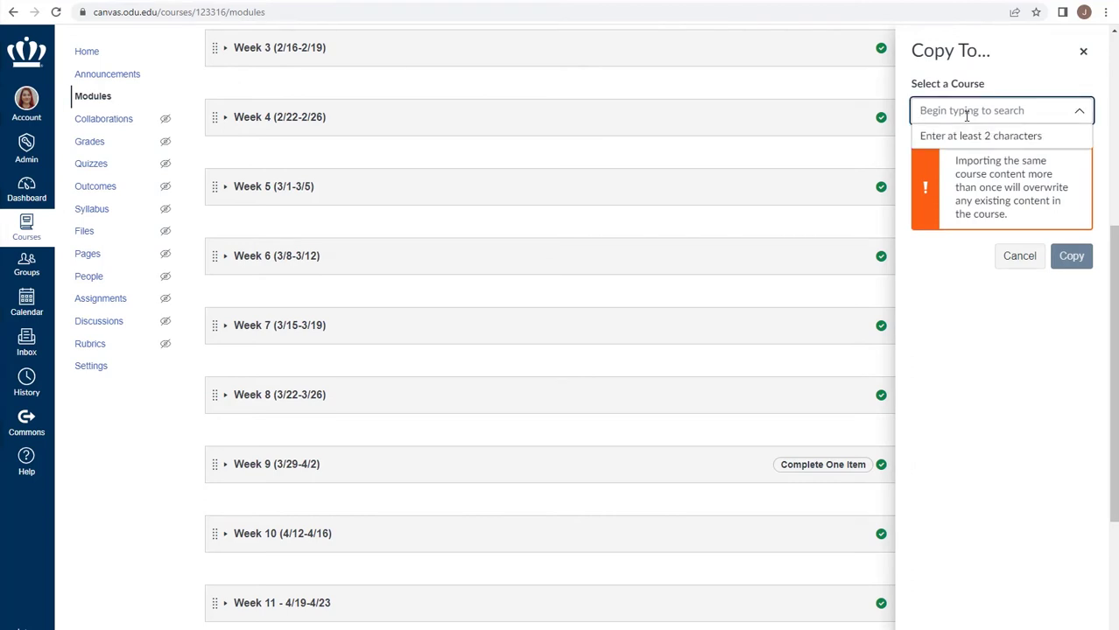
text(Sandbox-01 J Ashley)
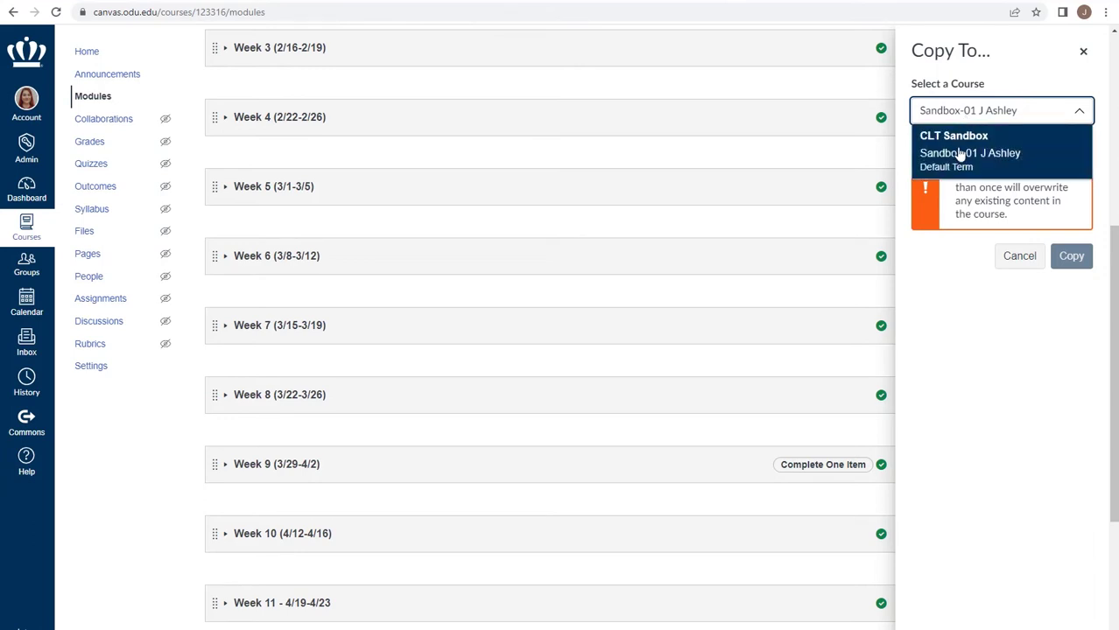
click(961, 154)
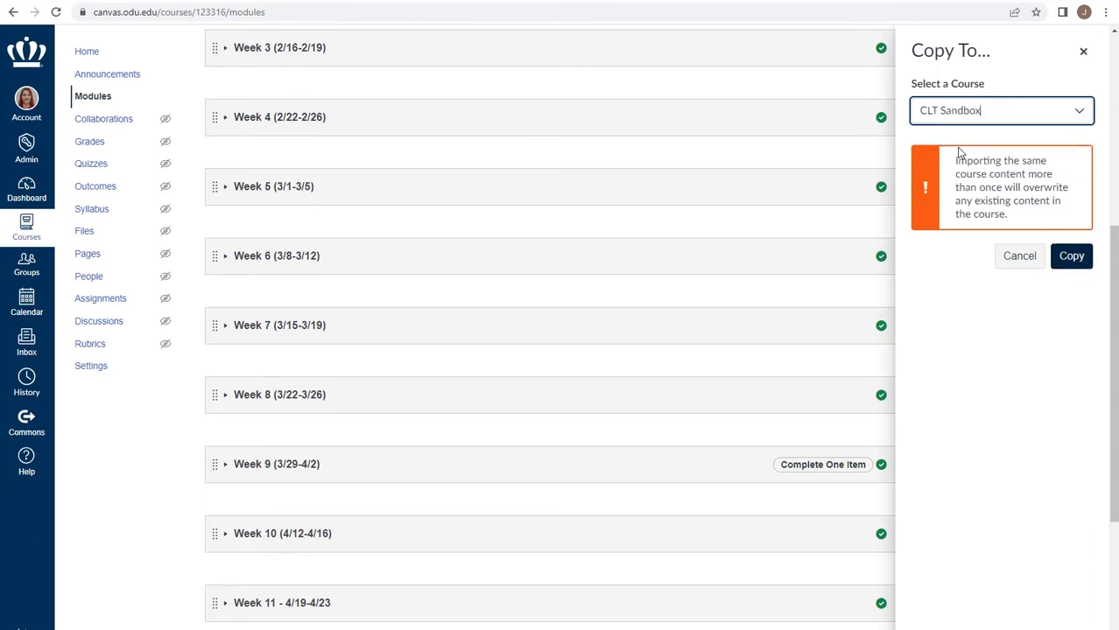
click(1074, 258)
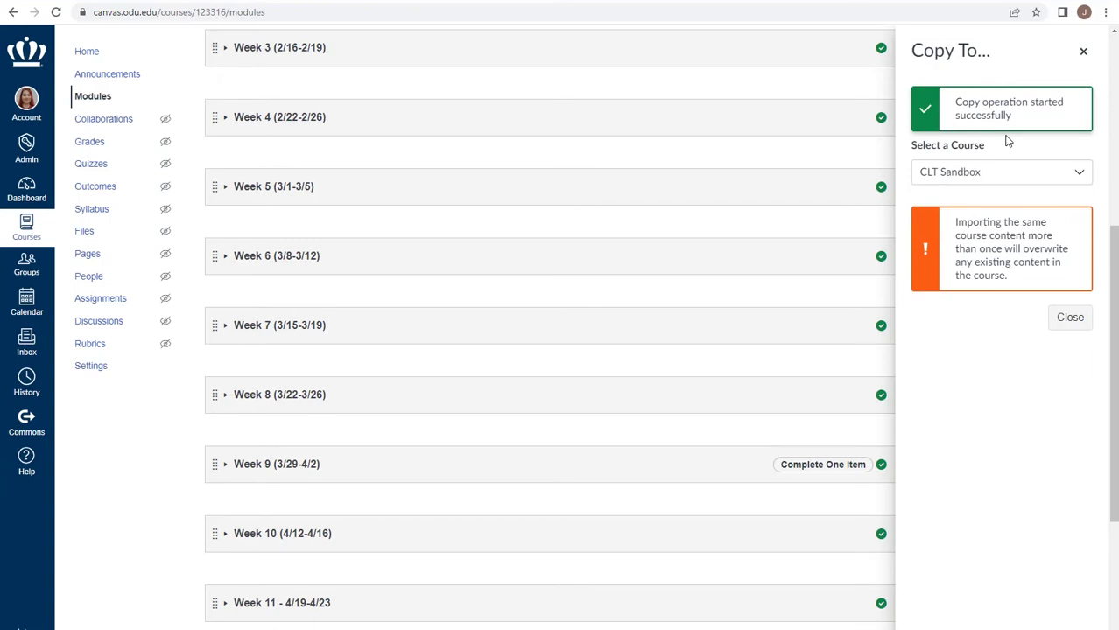
- Close the Copy To tray and expand all modules to show Week 3's items
key(Escape)
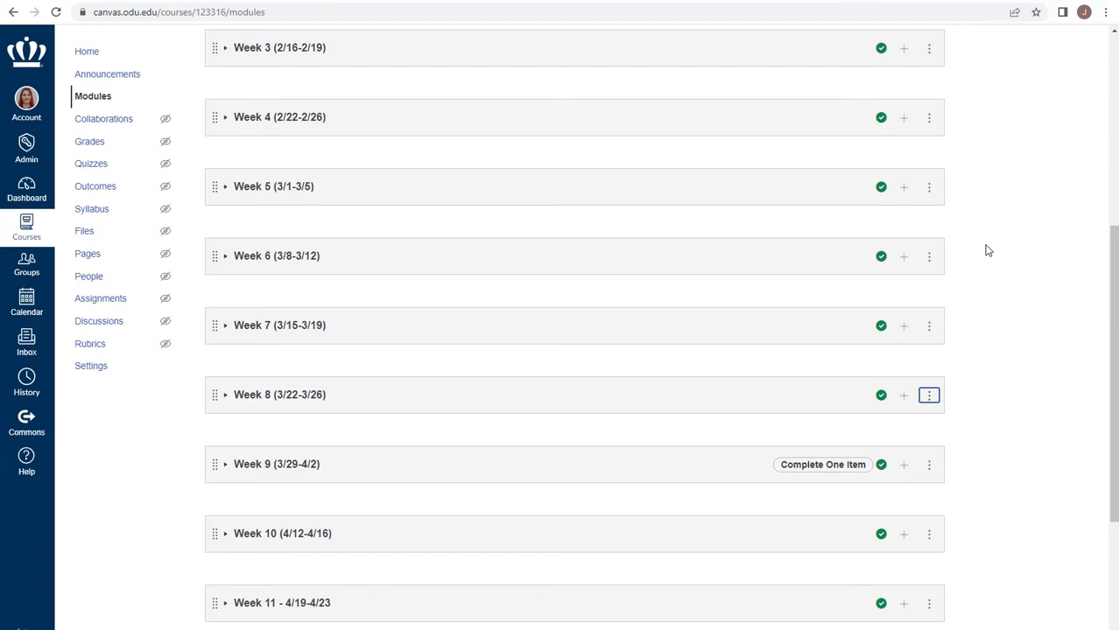
scroll(986, 251, up, 5)
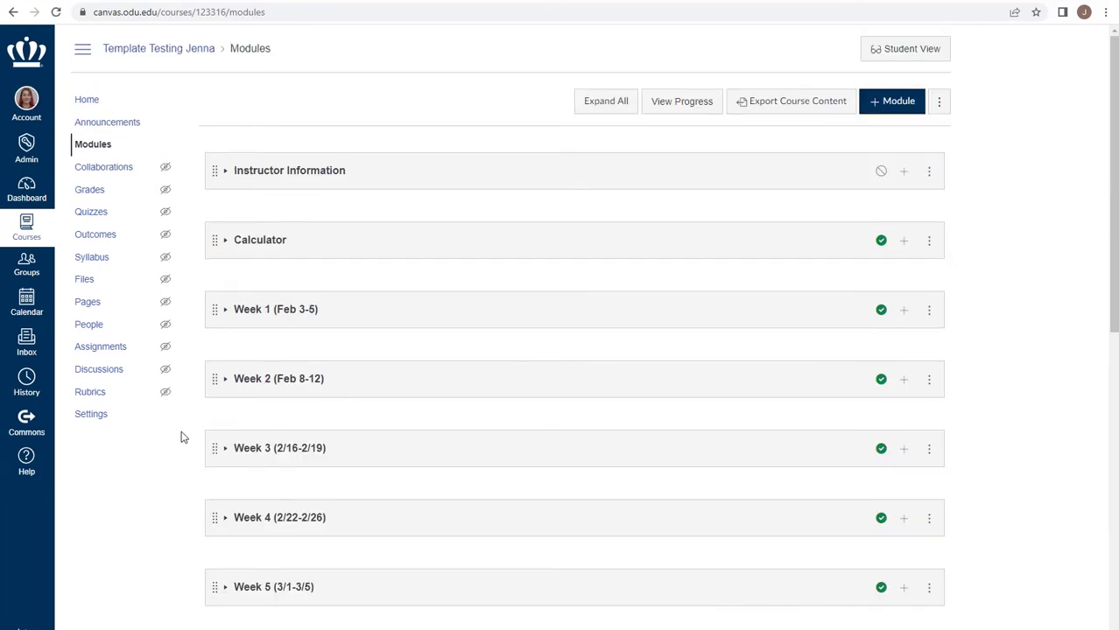
click(225, 401)
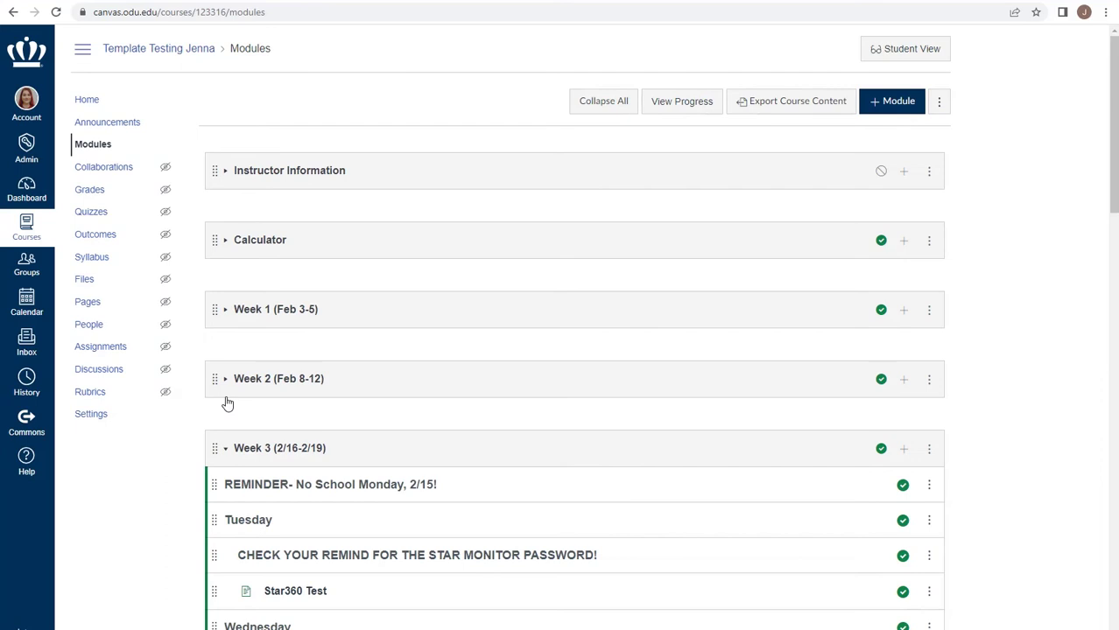
scroll(226, 401, down, 3)
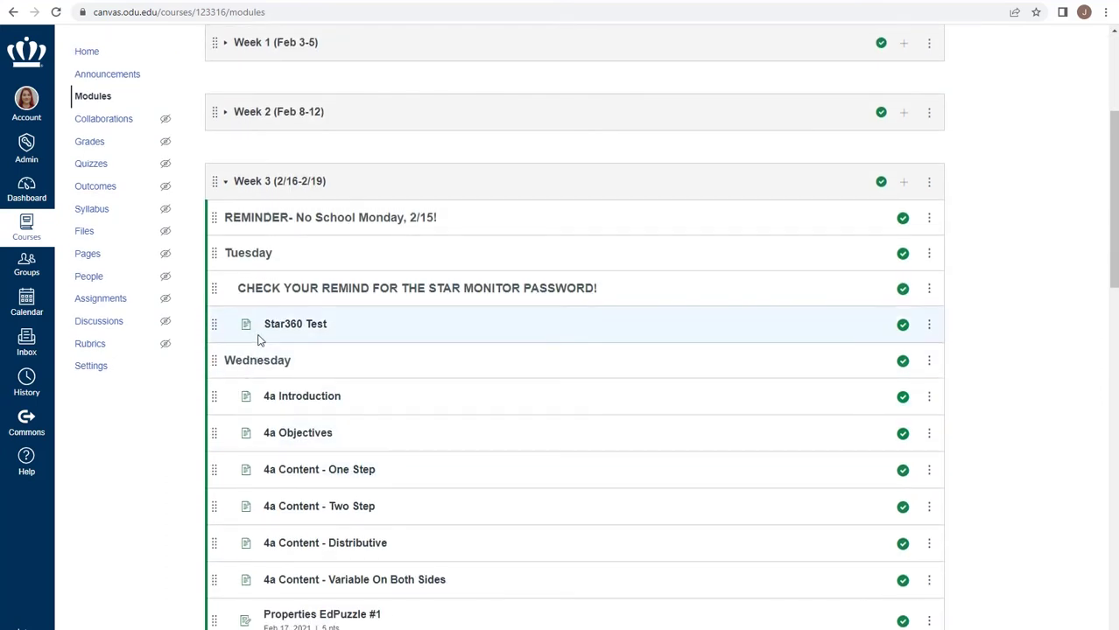
- Target the Star360 Test copy at CLT Sandbox's Respondus Check module
click(929, 327)
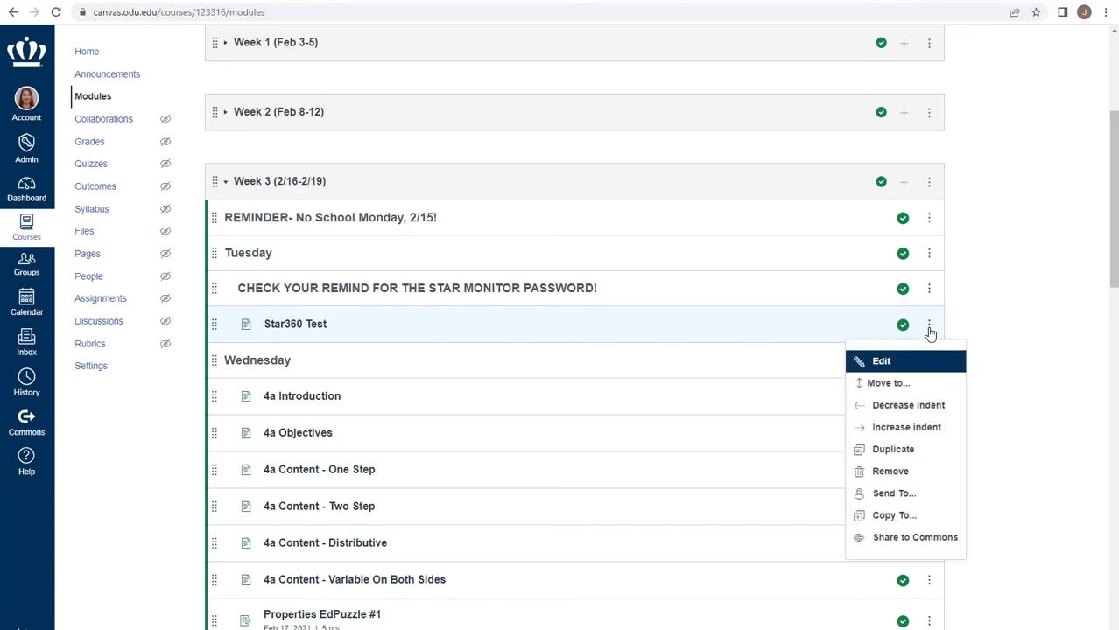
click(886, 517)
click(987, 112)
text(Sandbox-01 J Ashley)
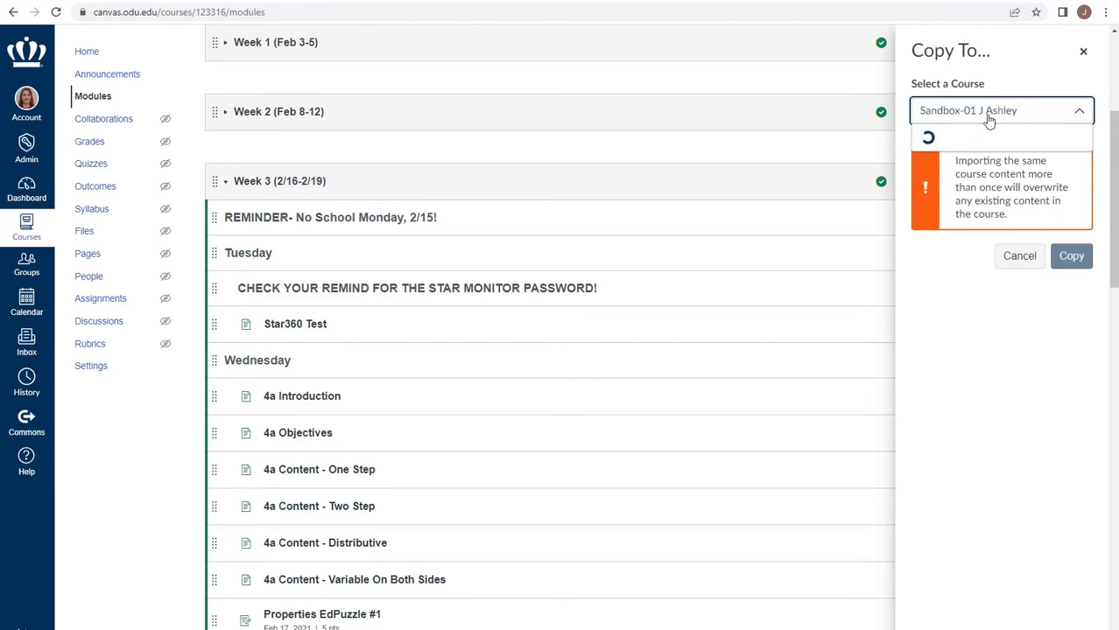
click(985, 143)
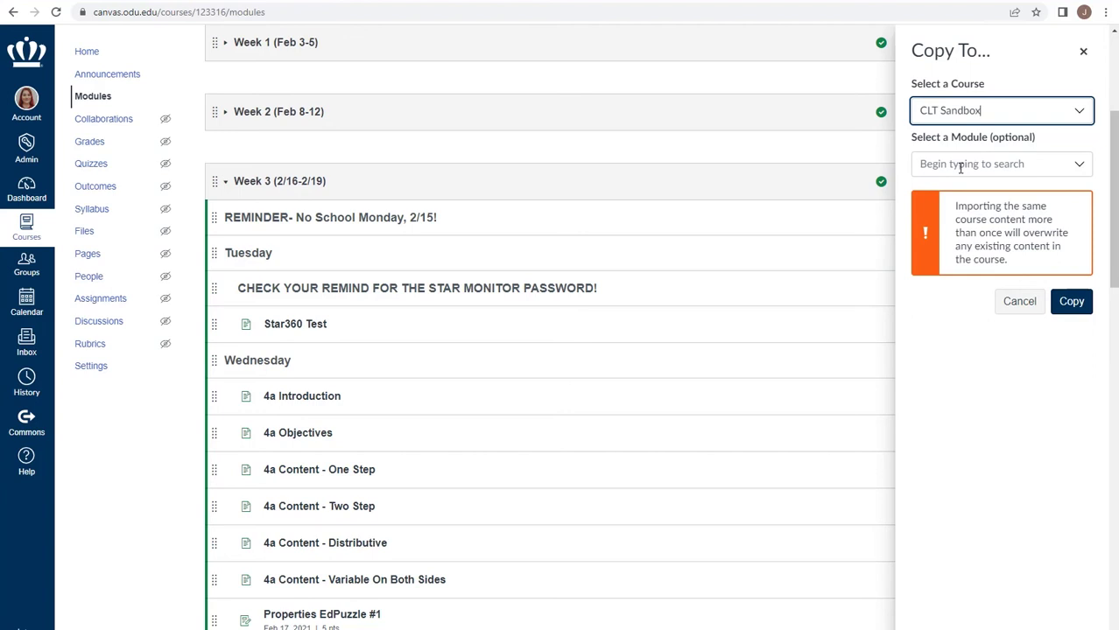
click(1077, 167)
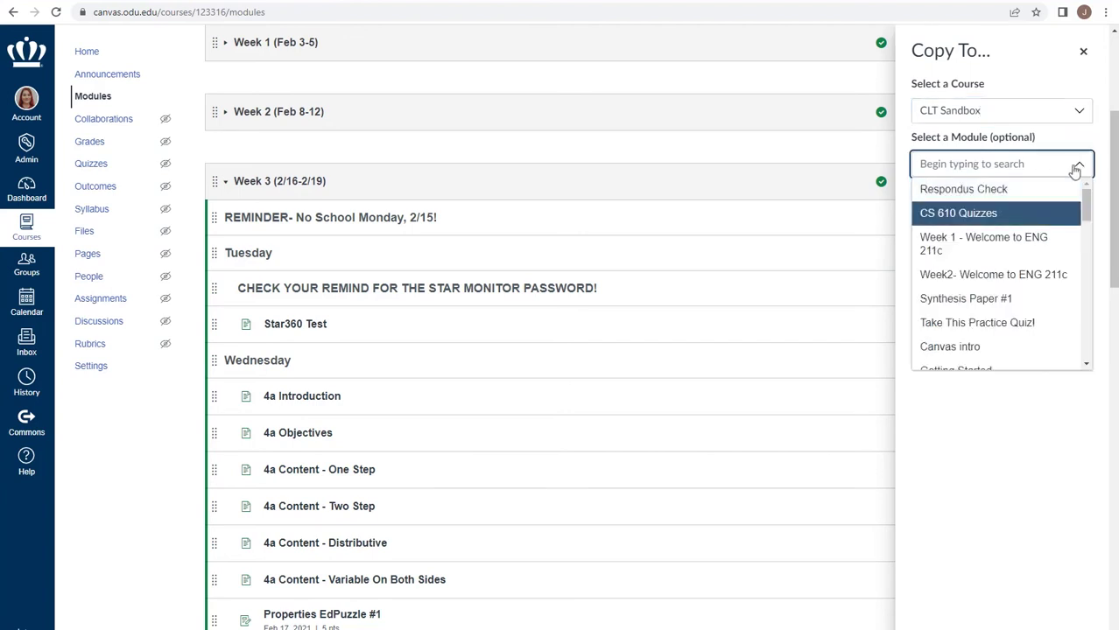
click(976, 191)
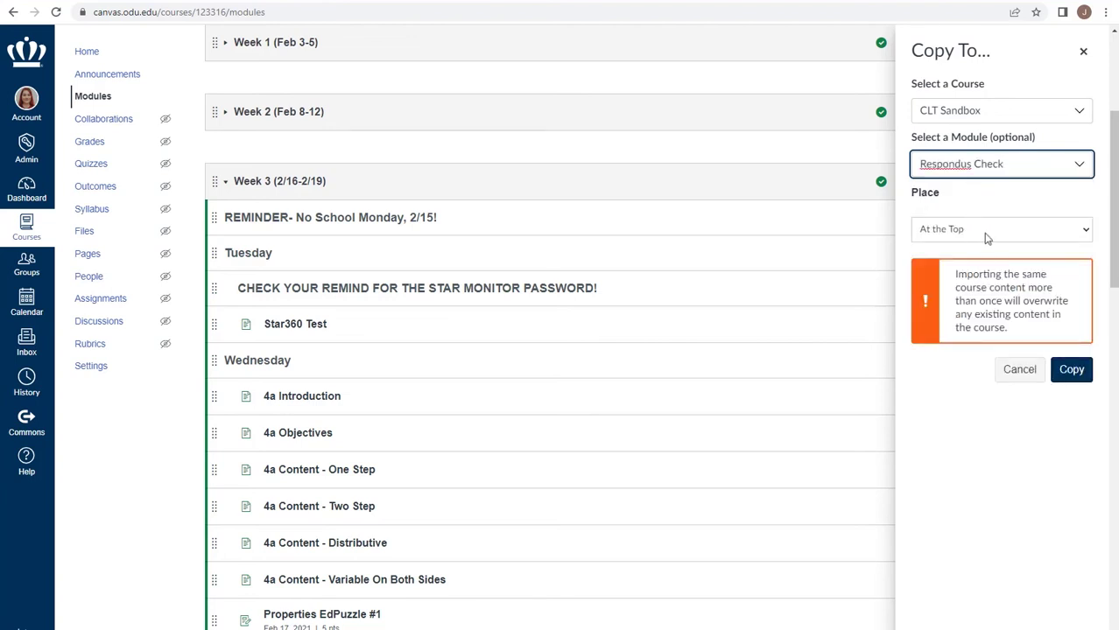
- Place the copy before Google Doc and confirm the copy
click(1003, 237)
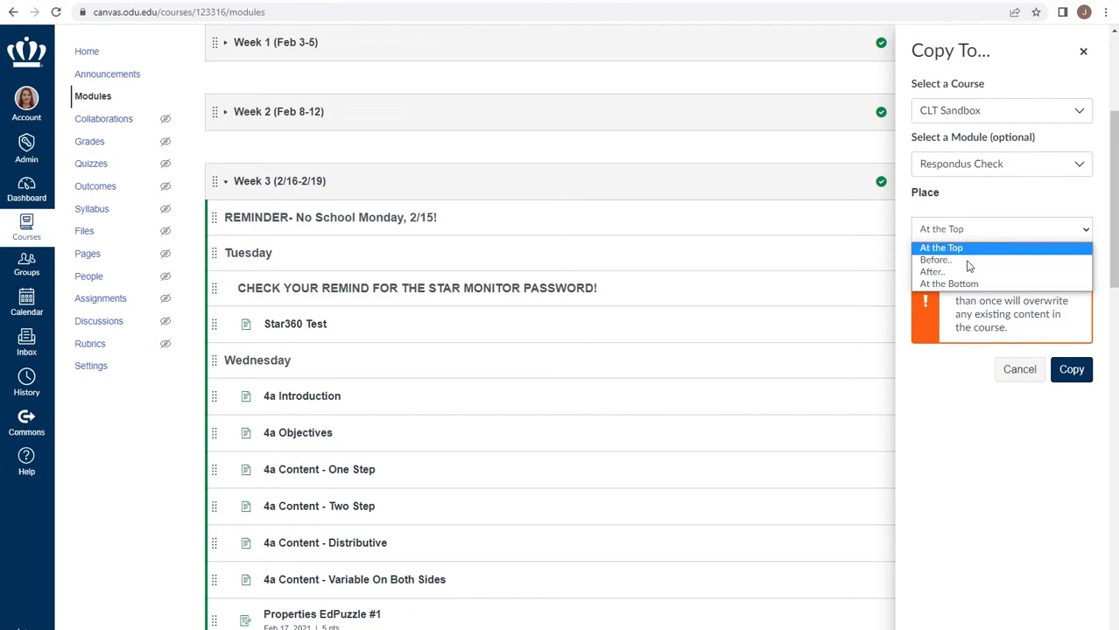
key(Down)
key(Down)
key(Down)
key(Up)
key(Up)
key(Down)
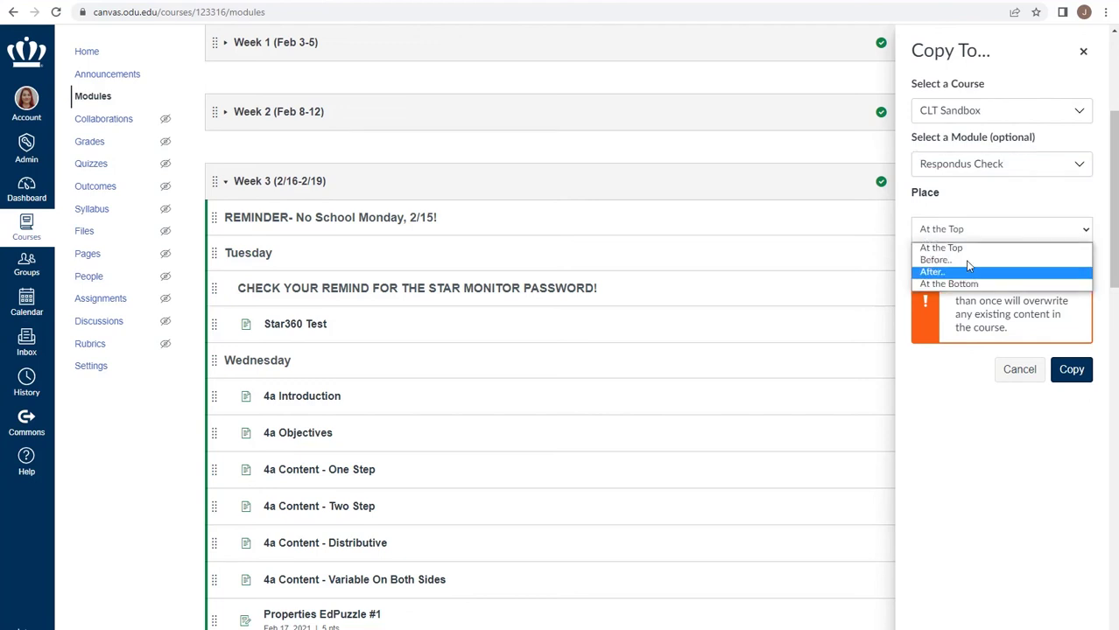
key(Up)
key(Return)
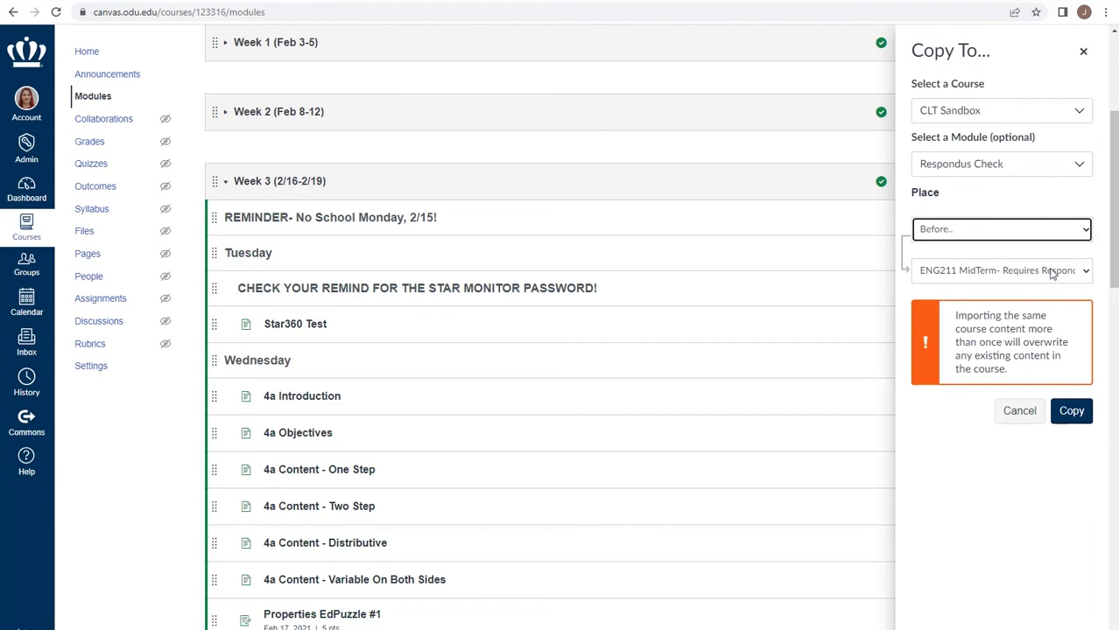
click(1069, 276)
click(1055, 302)
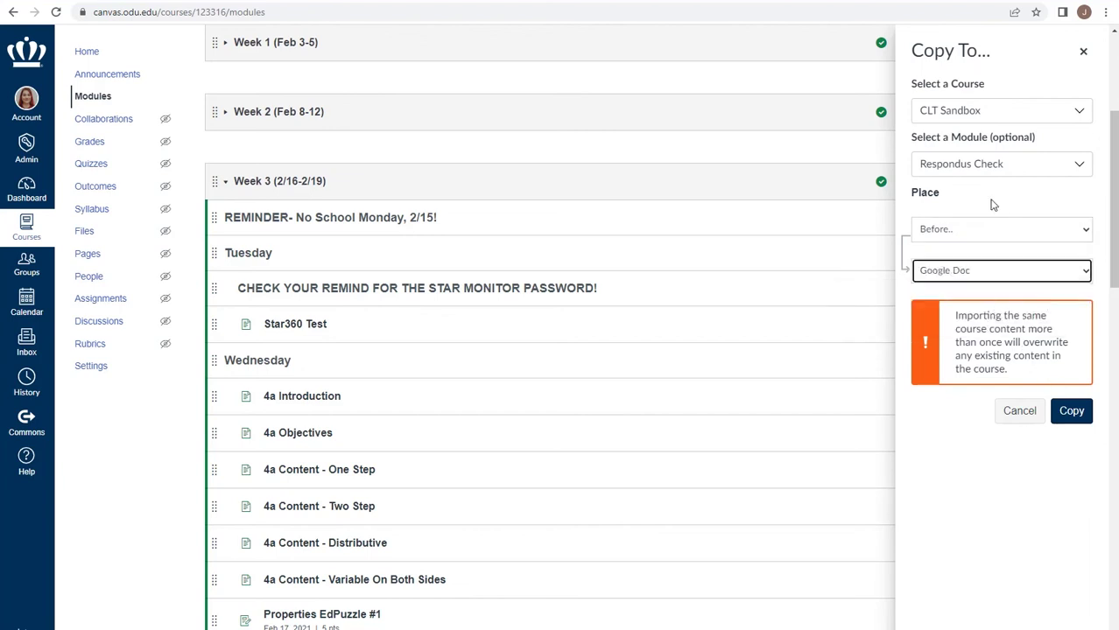
click(1071, 415)
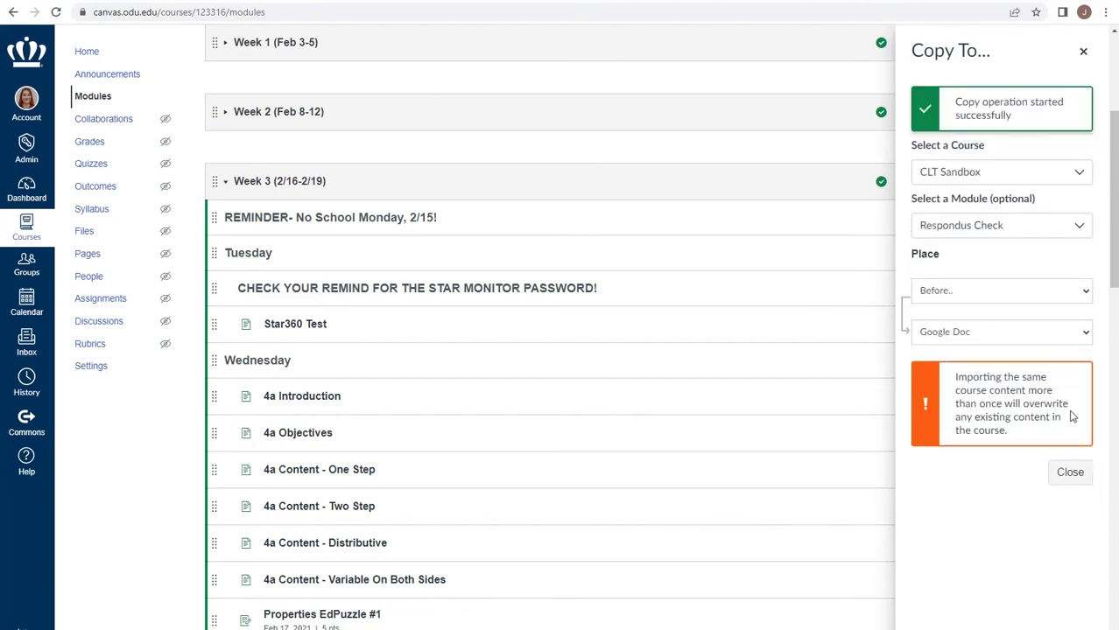